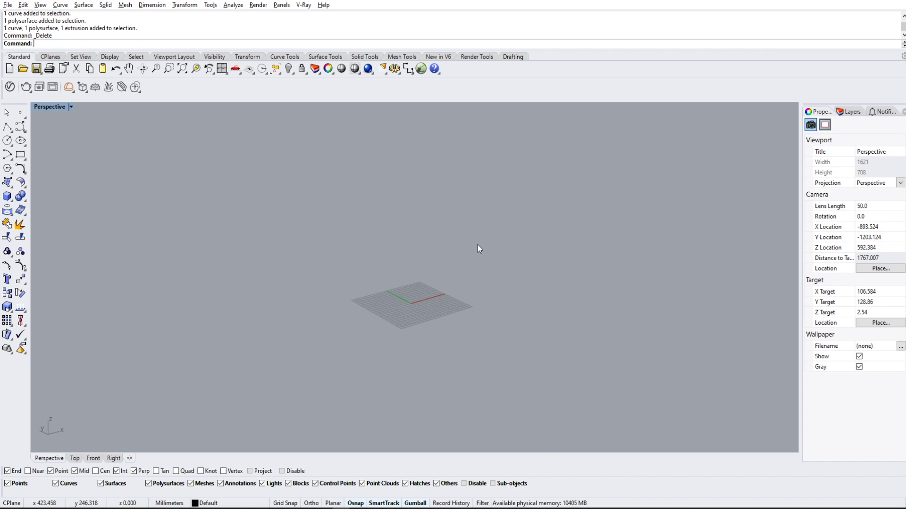
# Draw an upright rectangle beside the construction grid in the Top view.
pyautogui.doubleClick(44, 108)
pyautogui.doubleClick(44, 108)
pyautogui.click(21, 155)
pyautogui.scroll(-3, 382, 273)
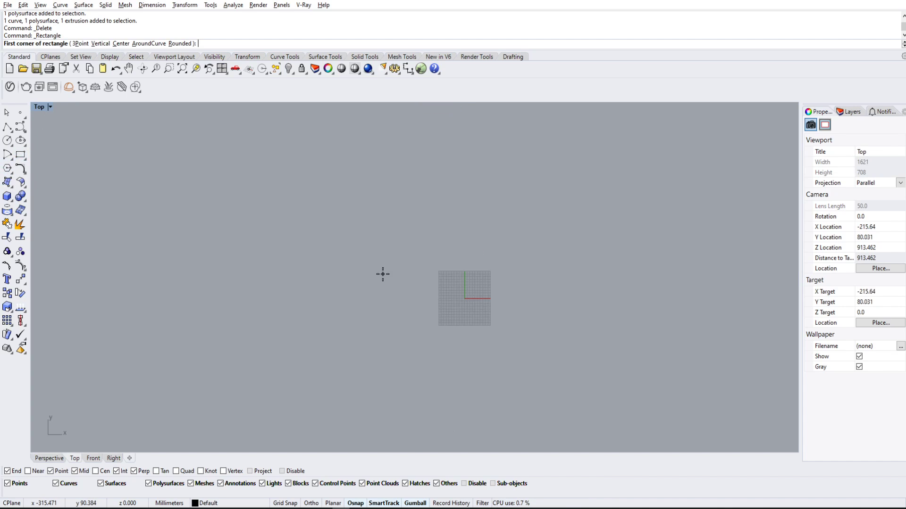
pyautogui.moveTo(508, 280); pyautogui.dragTo(361, 263, button='right')
pyautogui.click(353, 298)
pyautogui.click(417, 212)
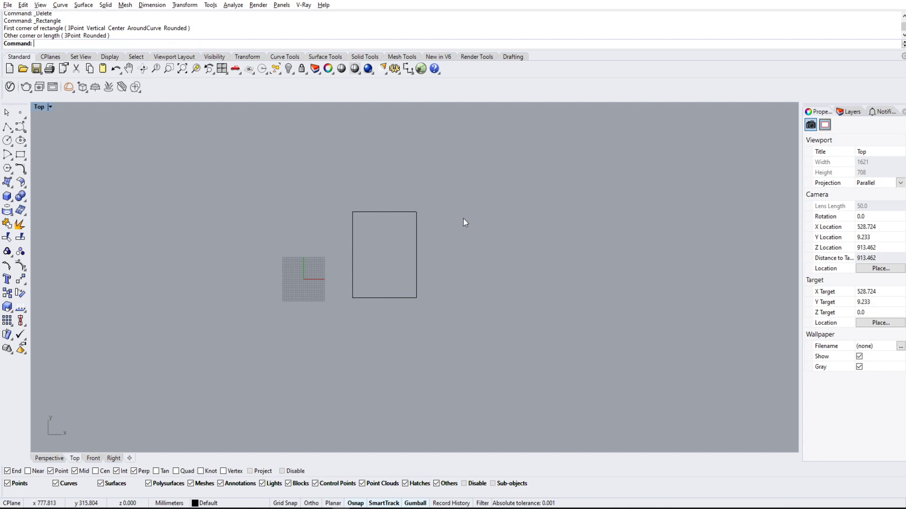
# Scale the rectangle along X with the gumball to make it narrower.
pyautogui.moveTo(352, 255); pyautogui.dragTo(360, 256)
pyautogui.click(437, 210)
pyautogui.moveTo(443, 247); pyautogui.dragTo(416, 249, button='right')
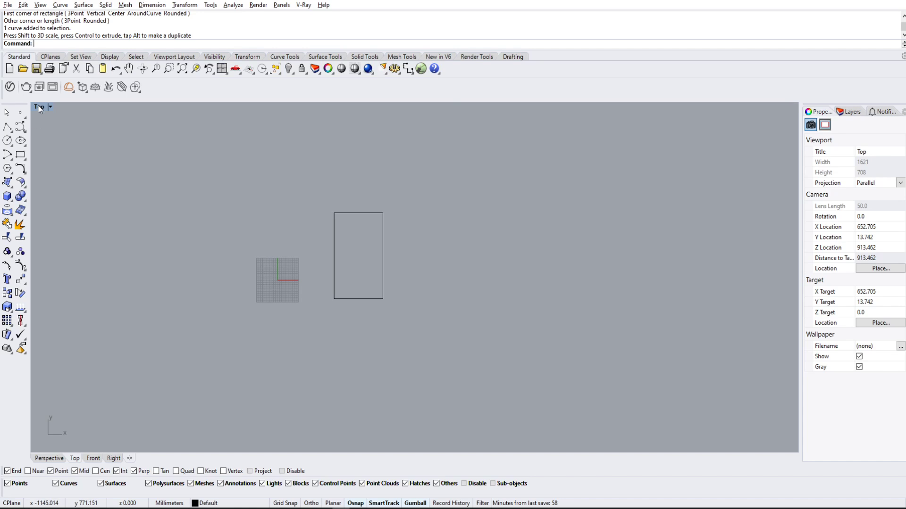
# Create a planar surface from the rectangle with PlanarSrf and move it along X, clear of the curve.
pyautogui.click(384, 264)
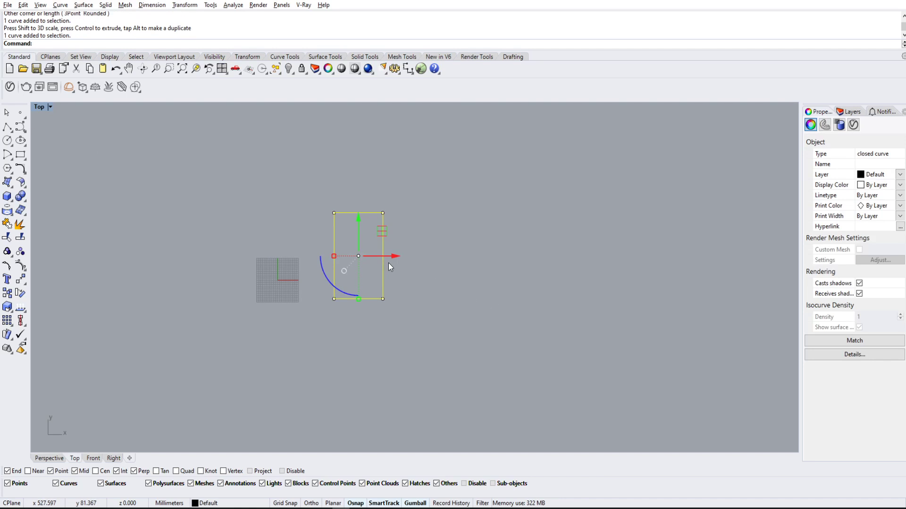
pyautogui.press('Return')
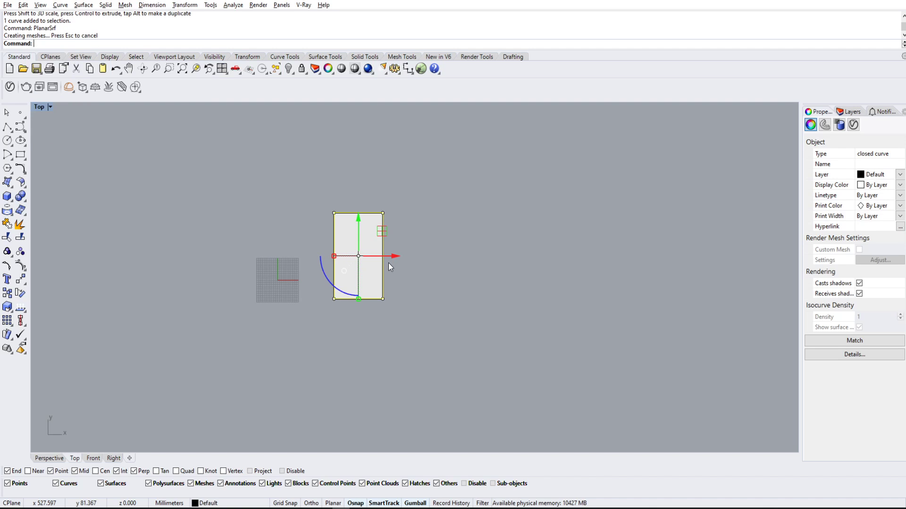
pyautogui.click(363, 245)
pyautogui.moveTo(397, 258); pyautogui.dragTo(514, 257)
pyautogui.click(504, 198)
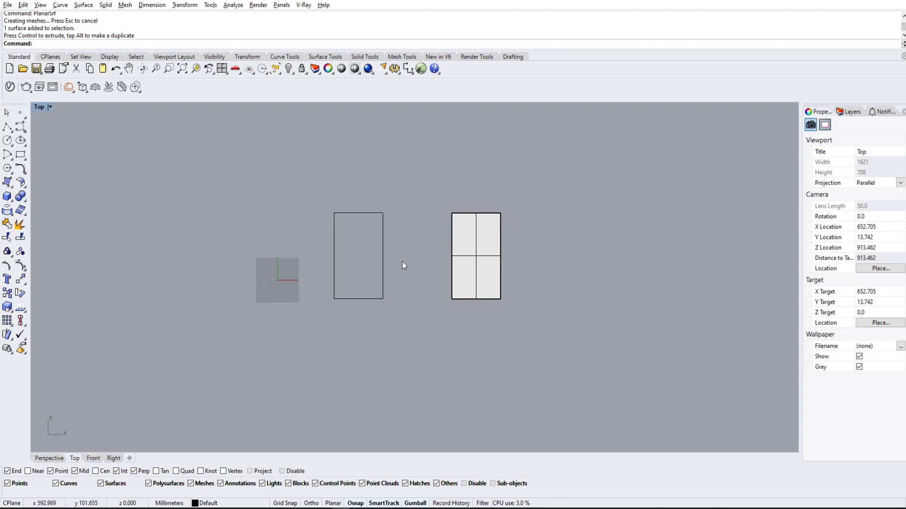
# Try extruding the rectangle curve 200 mm as a solid in the Perspective view, and undo the extrusion.
pyautogui.doubleClick(46, 109)
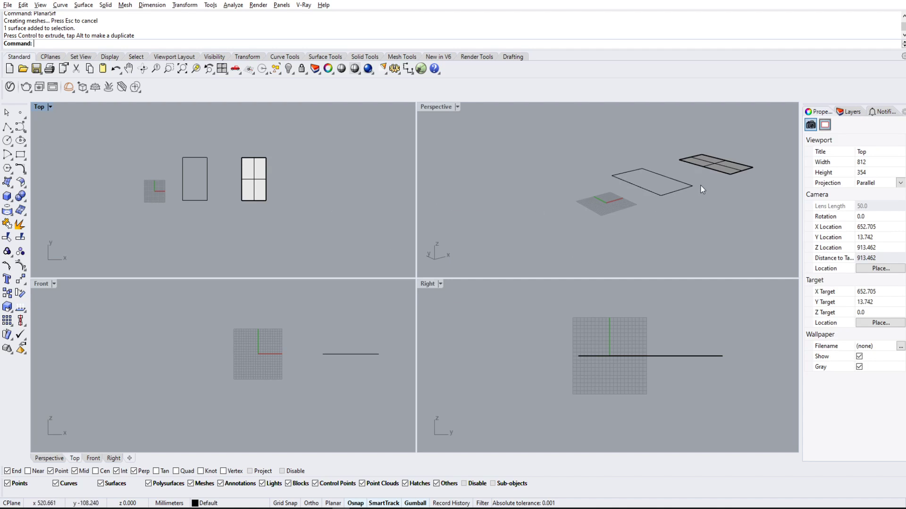
pyautogui.moveTo(702, 184); pyautogui.dragTo(480, 130, button='right')
pyautogui.doubleClick(430, 108)
pyautogui.moveTo(517, 199); pyautogui.dragTo(489, 278, button='right')
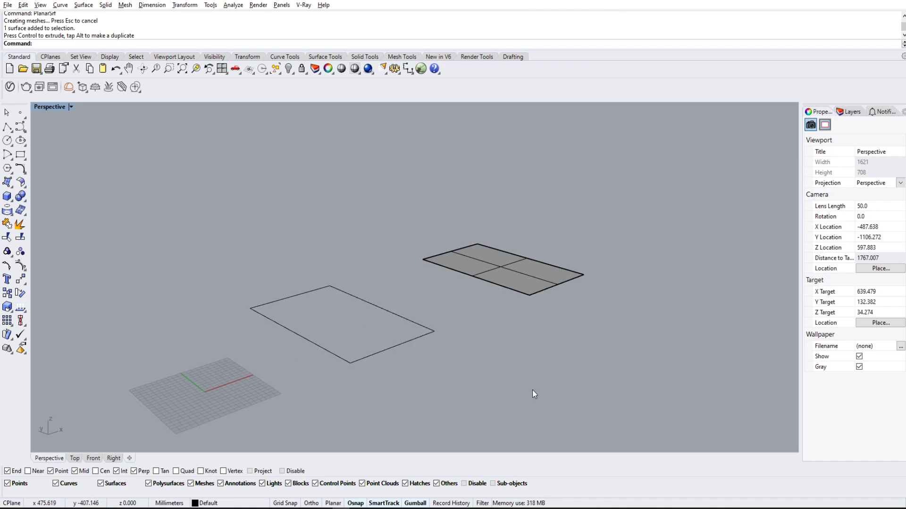
pyautogui.click(398, 312)
pyautogui.moveTo(398, 312); pyautogui.dragTo(475, 313, button='right')
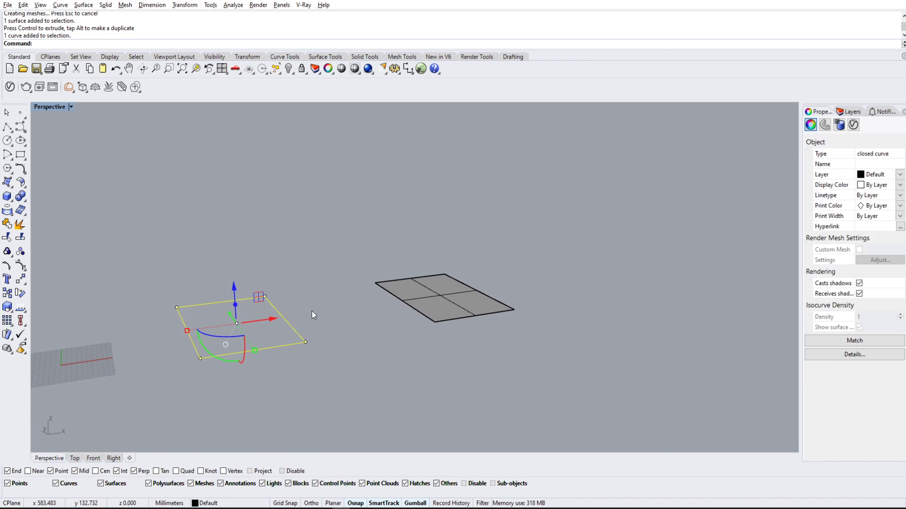
pyautogui.write('ExtrudeCrv')
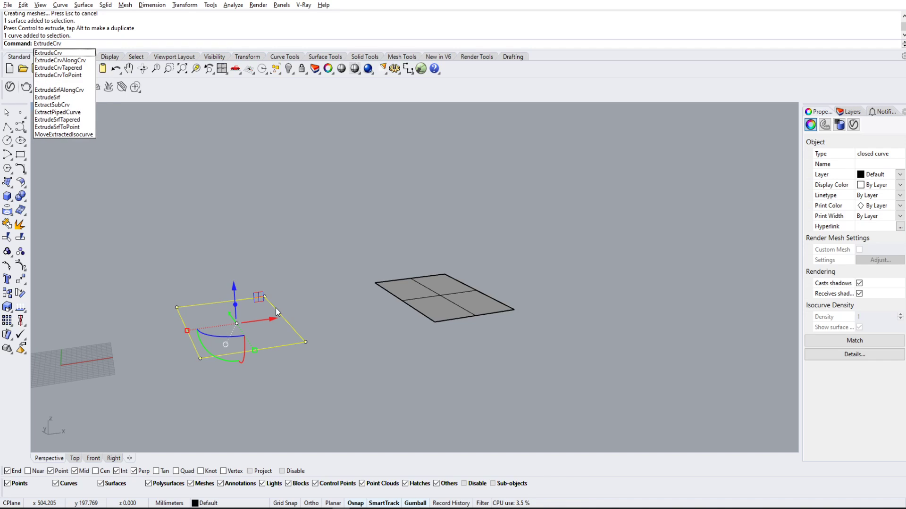
pyautogui.press('Return')
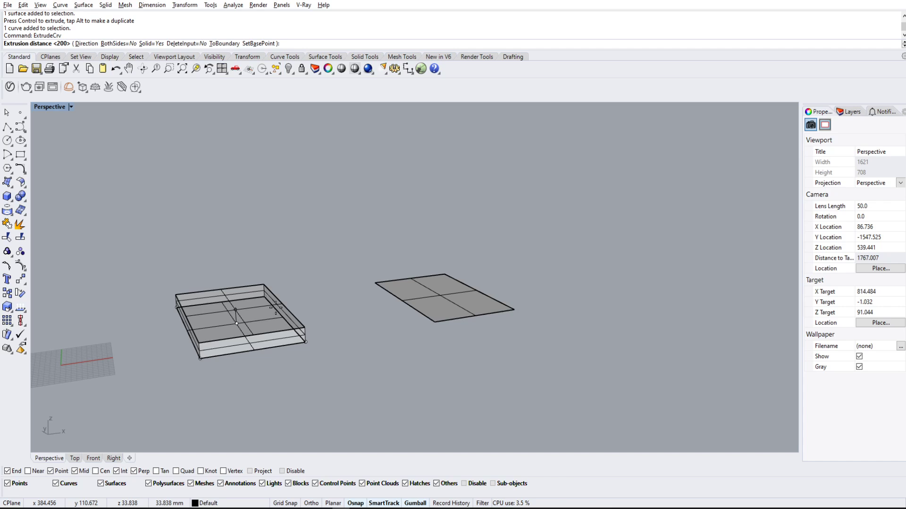
pyautogui.keyDown('shift'); pyautogui.moveTo(284, 264); pyautogui.dragTo(386, 245, button='right'); pyautogui.keyUp('shift')
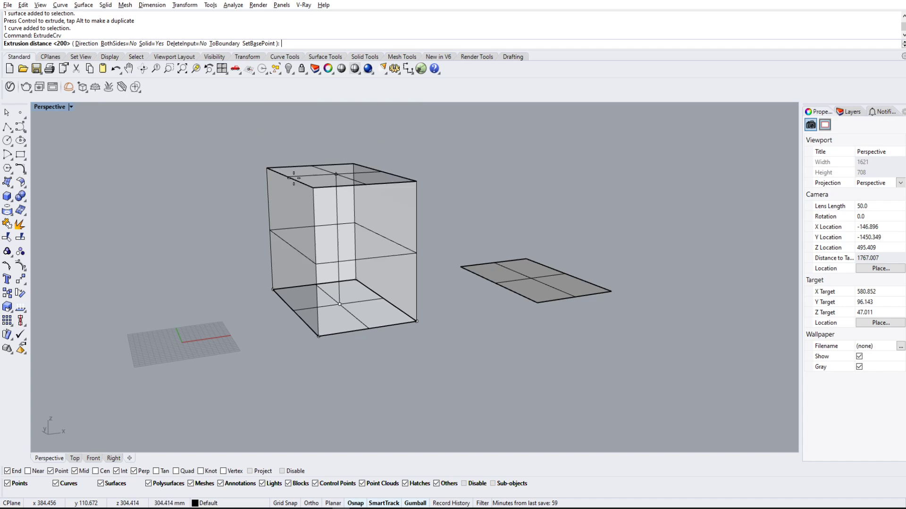
pyautogui.press('Return')
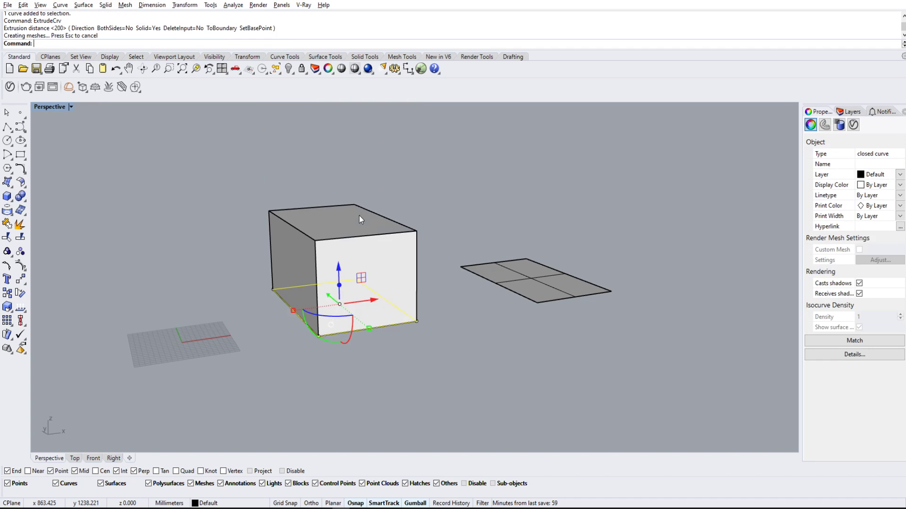
pyautogui.click(442, 191)
pyautogui.click(409, 241)
pyautogui.click(480, 196)
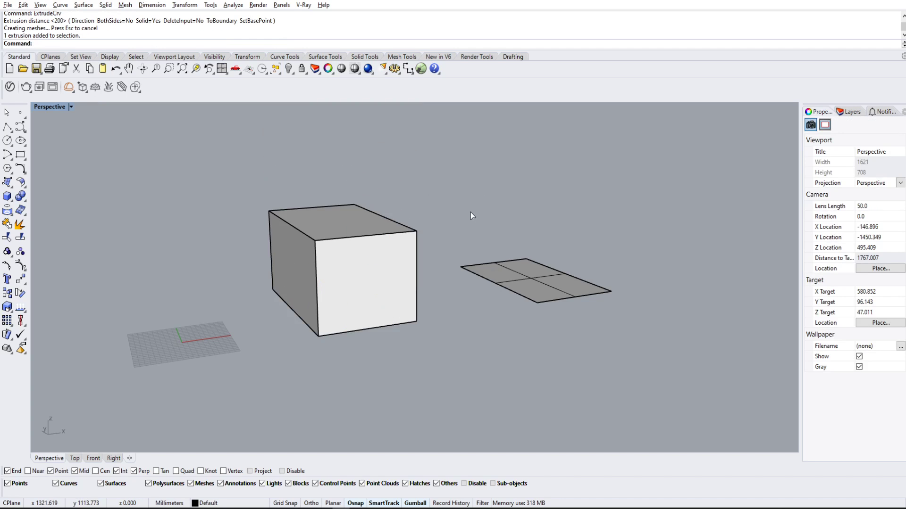
pyautogui.hotkey('ctrl', 'z')
# Try extruding the rectangle curve 200 mm with Solid set to No, and undo the extrusion.
pyautogui.click(378, 294)
pyautogui.press('Return')
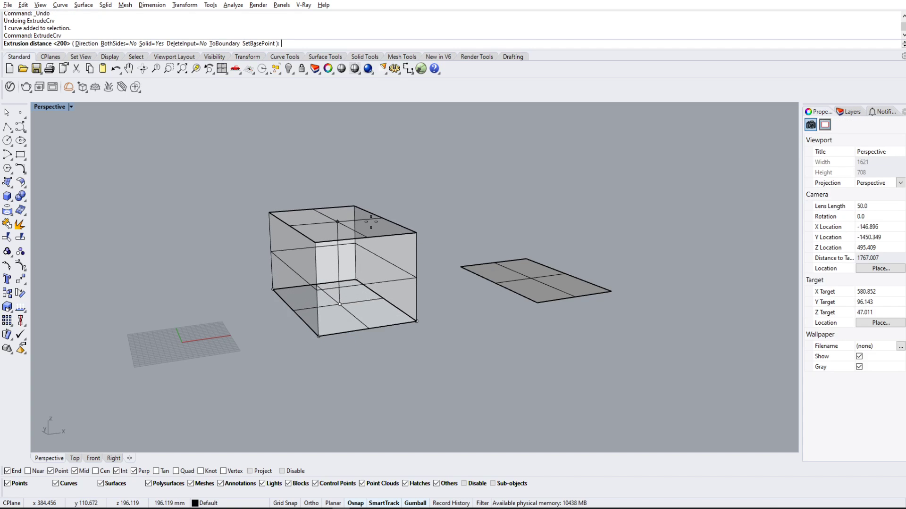
pyautogui.click(156, 44)
pyautogui.moveTo(396, 171); pyautogui.dragTo(485, 227, button='right')
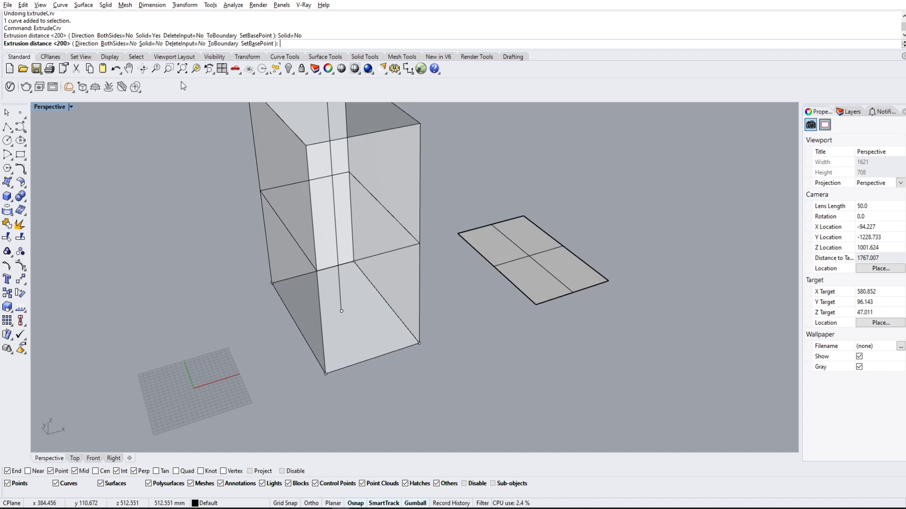
pyautogui.click(425, 189)
pyautogui.moveTo(425, 186); pyautogui.dragTo(356, 223, button='right')
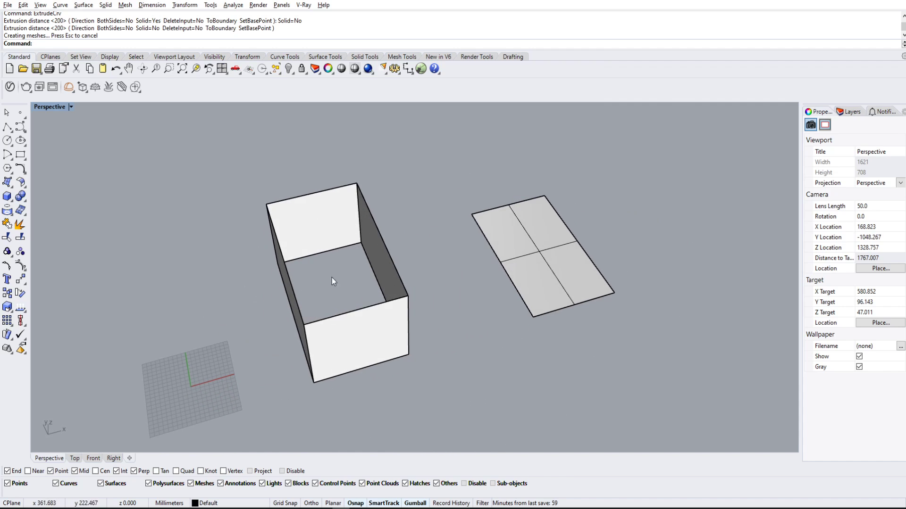
pyautogui.hotkey('ctrl', 'z')
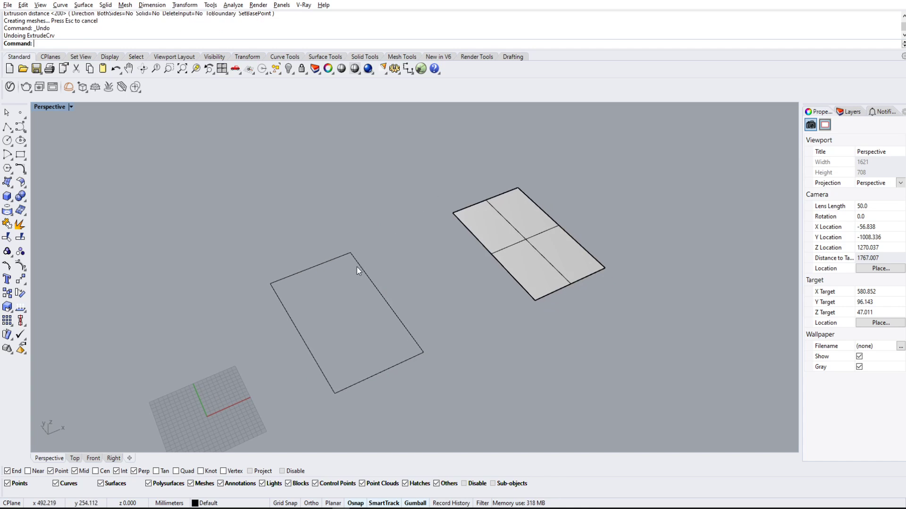
# Try extruding the rectangle curve as a solid along a slanted direction picked in the Front view, and cancel it.
pyautogui.click(356, 265)
pyautogui.press('Return')
pyautogui.scroll(-3, 344, 203)
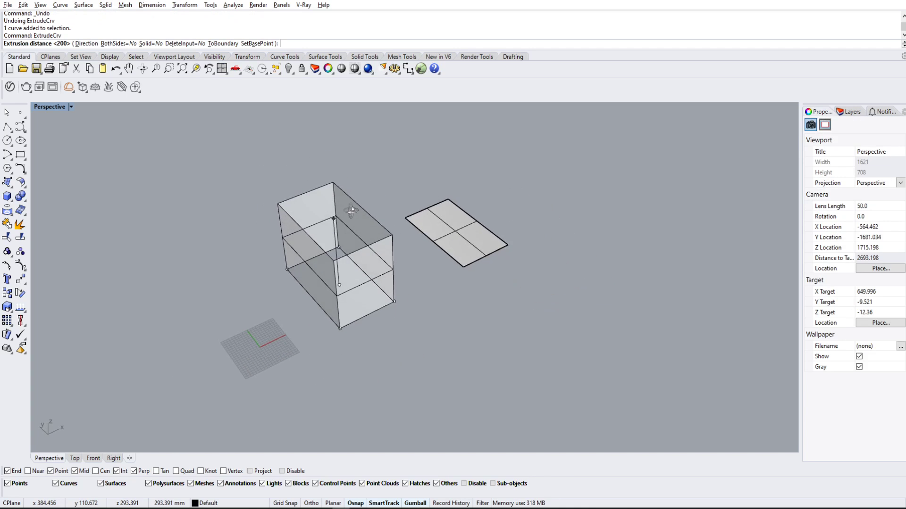
pyautogui.click(147, 43)
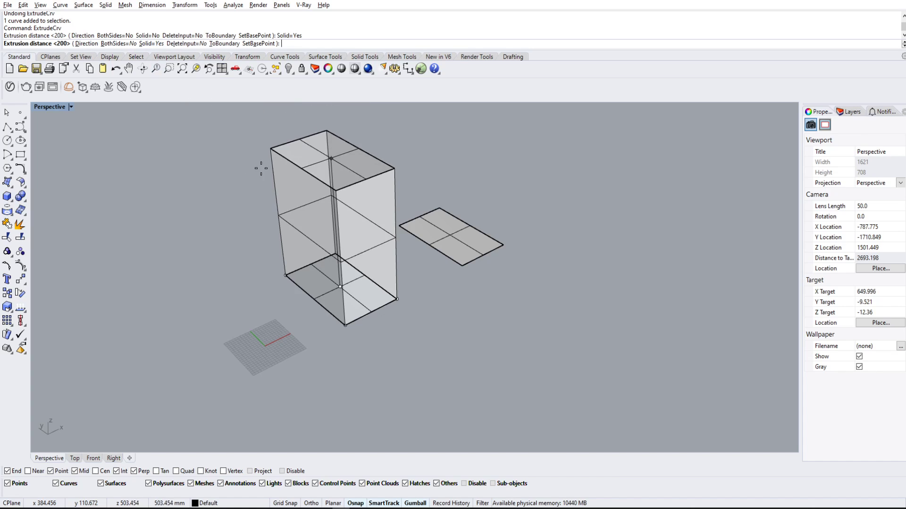
pyautogui.click(86, 44)
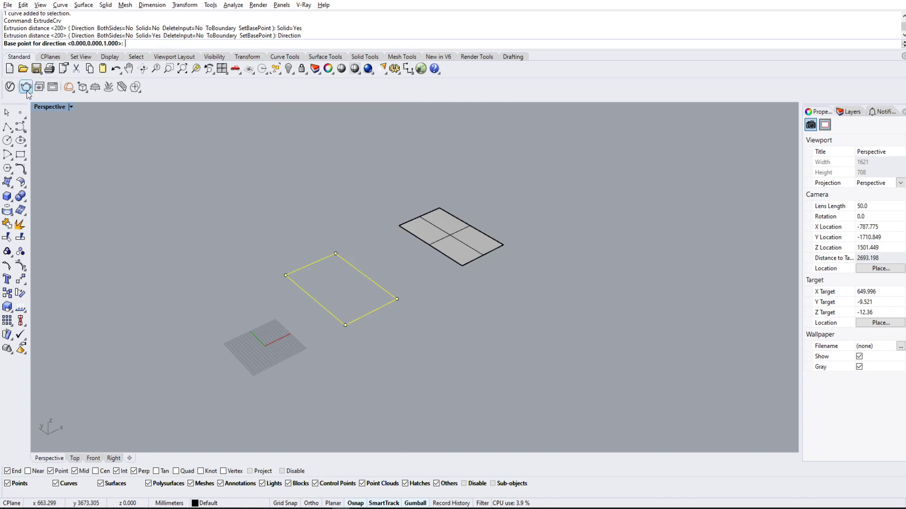
pyautogui.doubleClick(46, 108)
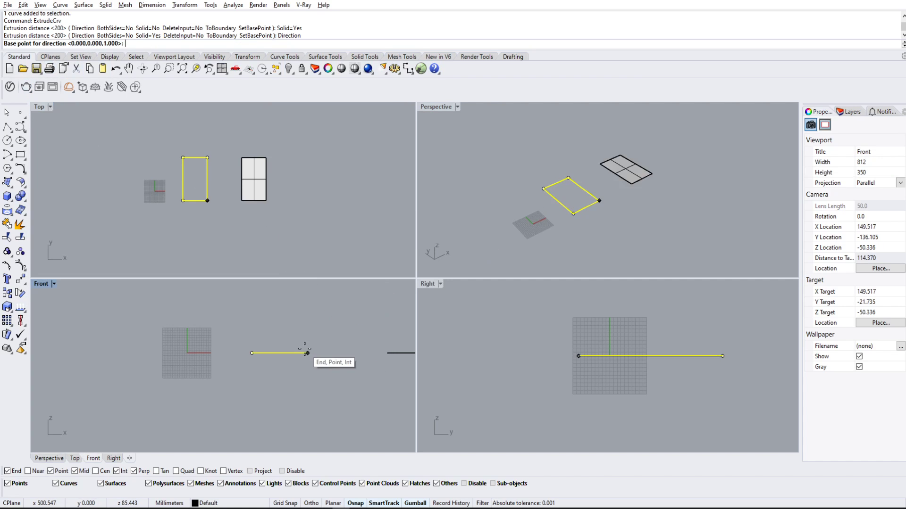
pyautogui.click(307, 353)
pyautogui.click(320, 333)
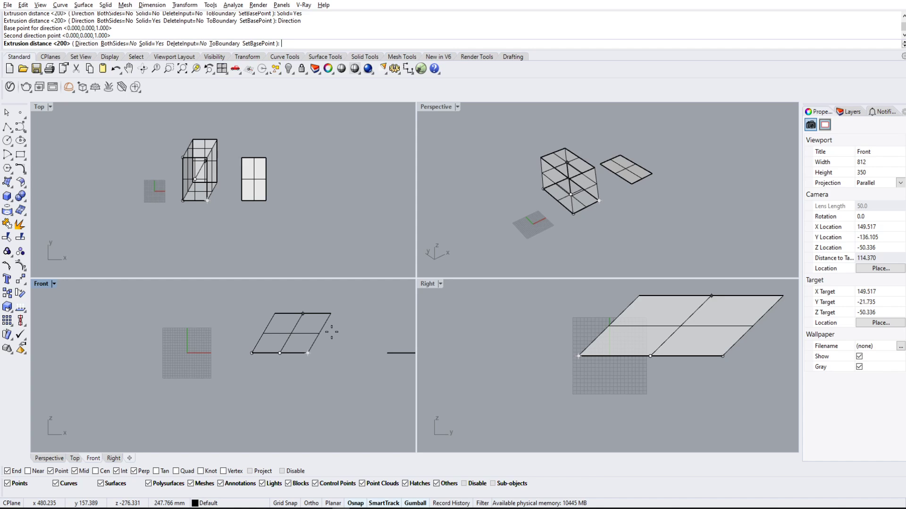
pyautogui.press('Escape')
# Extrude the rectangle curve 200 mm as a solid to one side only, after previewing it with BothSides set to Yes.
pyautogui.scroll(3, 592, 200)
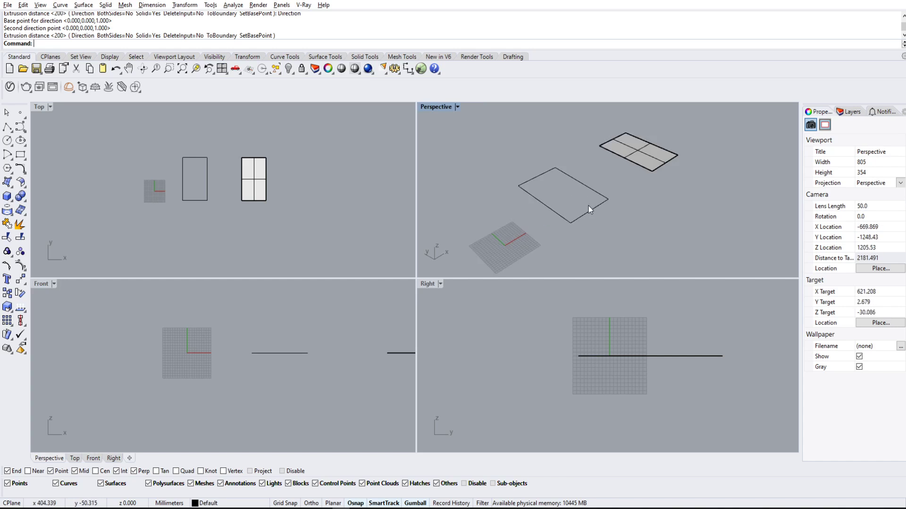
pyautogui.click(588, 206)
pyautogui.press('Return')
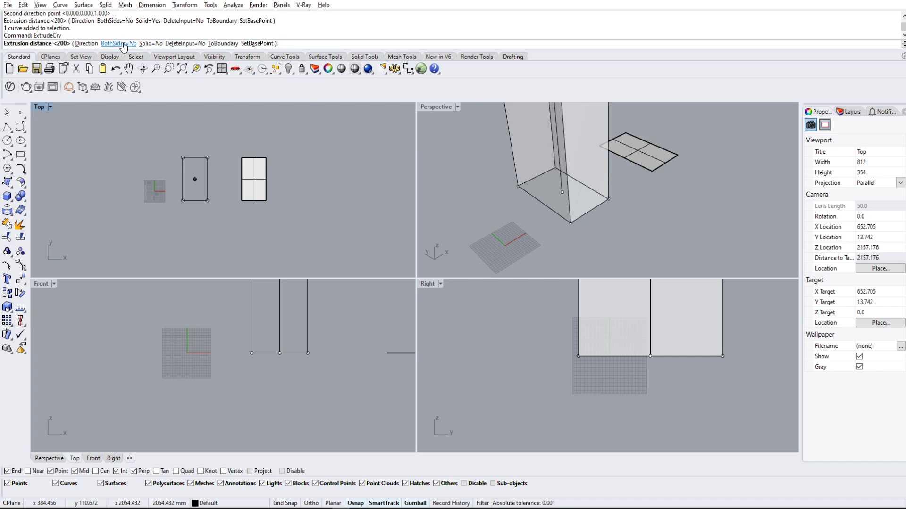
pyautogui.write('b')
pyautogui.press('Return')
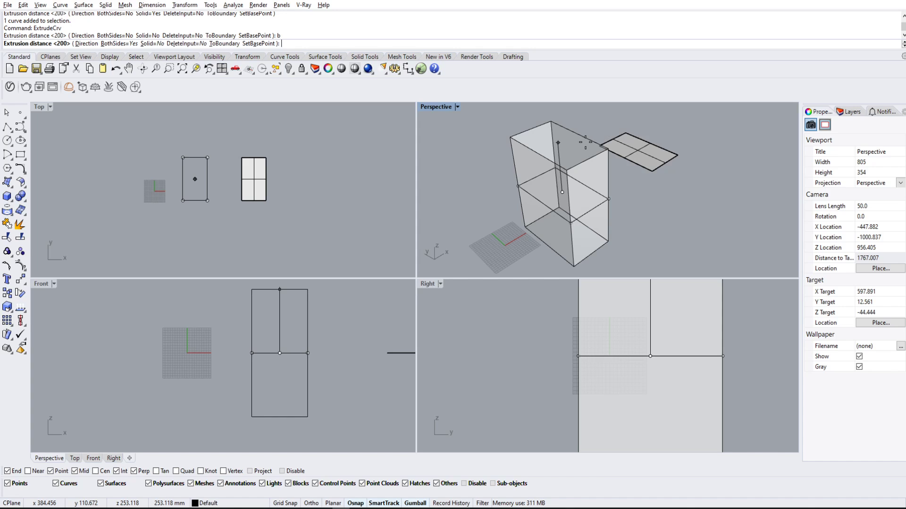
pyautogui.write('s')
pyautogui.press('Return')
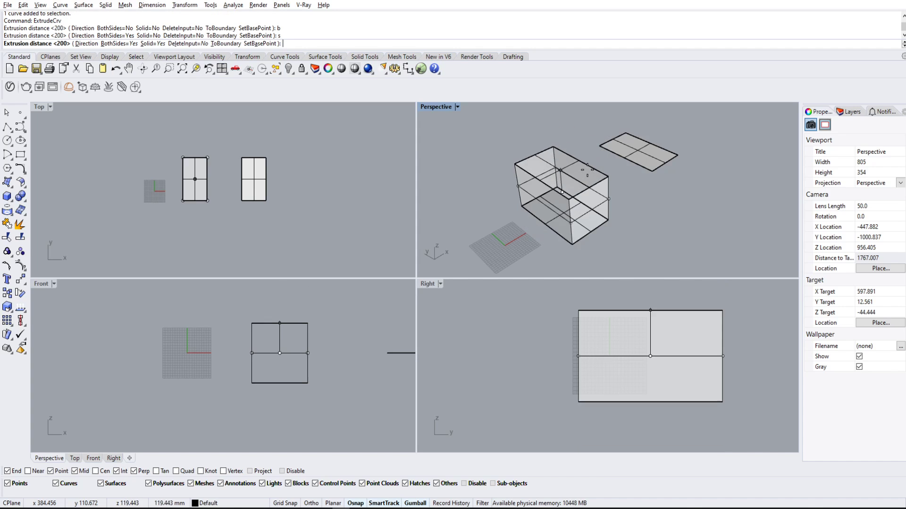
pyautogui.click(118, 43)
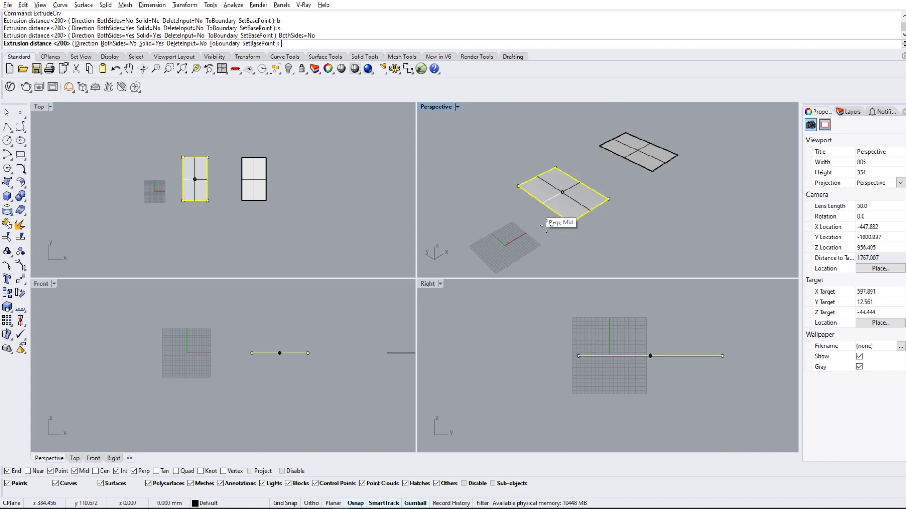
pyautogui.press('Return')
pyautogui.press('Escape')
pyautogui.moveTo(689, 184); pyautogui.dragTo(774, 206, button='right')
pyautogui.click(593, 194)
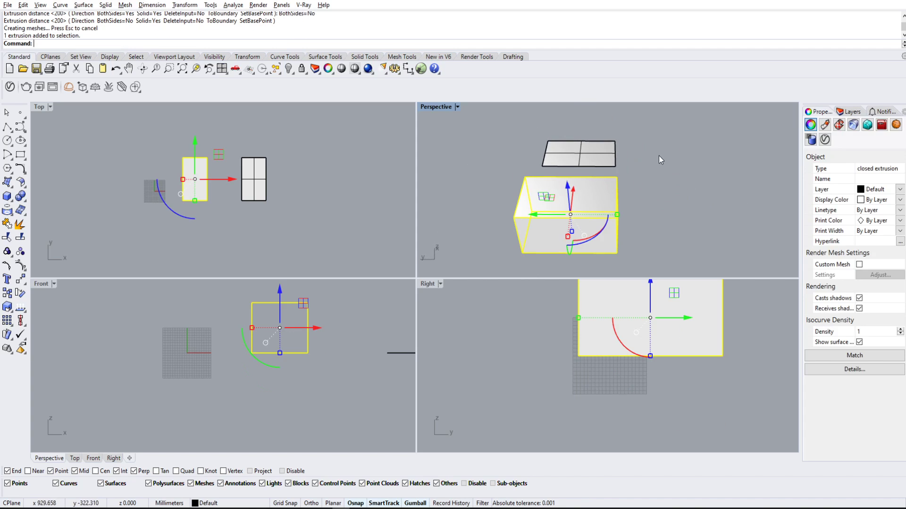
pyautogui.click(661, 157)
pyautogui.moveTo(676, 181)
pyautogui.keyDown('shift'); pyautogui.mouseDown(button='right')
pyautogui.moveTo(705, 182)
pyautogui.moveTo(608, 155)
pyautogui.moveTo(663, 164)
pyautogui.moveTo(670, 194)
pyautogui.mouseUp(button='right'); pyautogui.keyUp('shift')
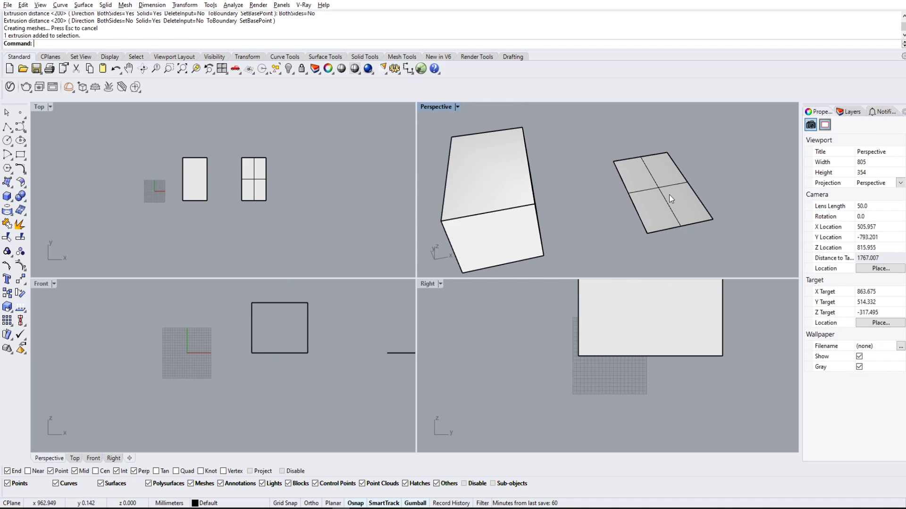
# Extrude the planar surface 200 mm as a solid with ExtrudeSrf in the Perspective view.
pyautogui.doubleClick(436, 107)
pyautogui.scroll(-3, 538, 257)
pyautogui.click(488, 245)
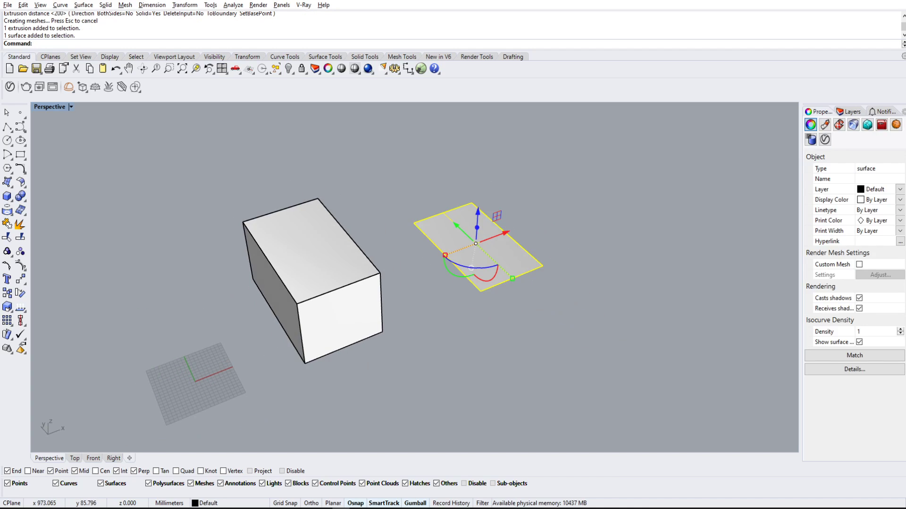
pyautogui.press('BackSpace')
pyautogui.write('ExtrudeSrf')
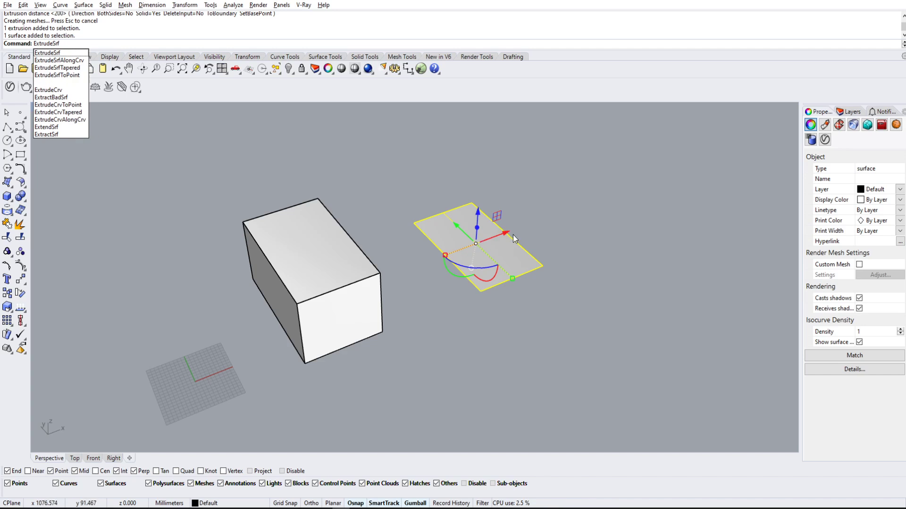
pyautogui.press('Return')
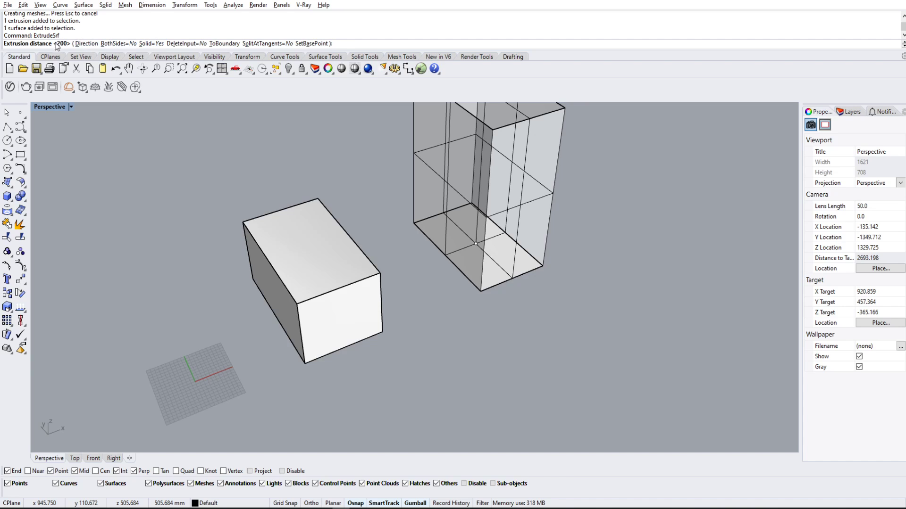
pyautogui.click(596, 212)
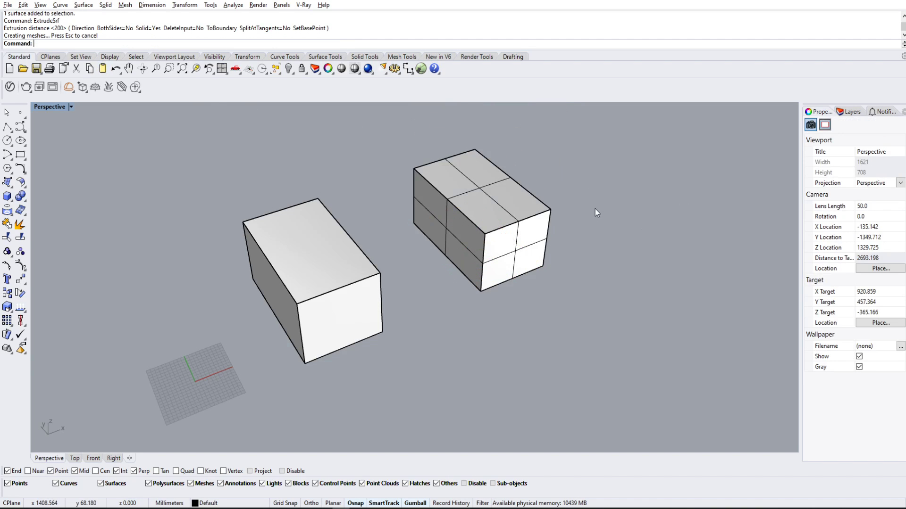
pyautogui.moveTo(595, 211); pyautogui.dragTo(436, 241, button='right')
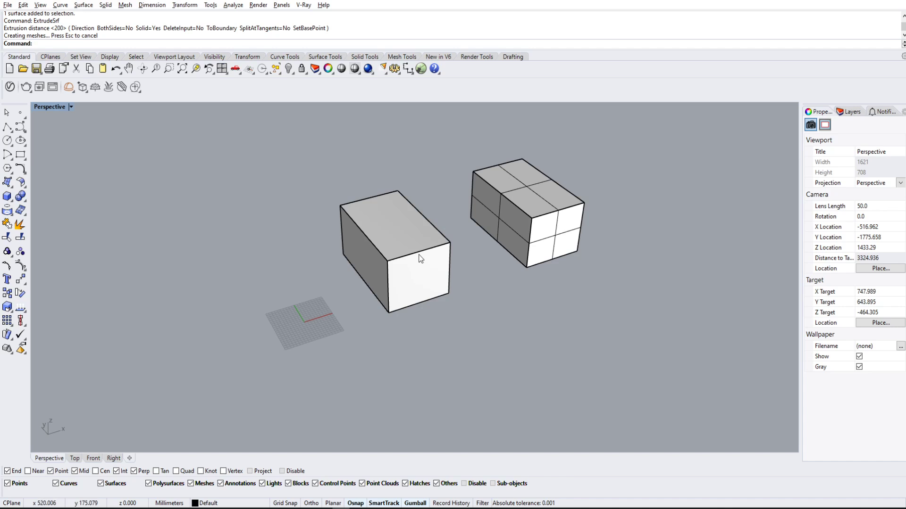
# Undo the planar surface's extrusion and delete the solid extruded from the rectangle curve, keeping the original curve.
pyautogui.moveTo(500, 250); pyautogui.dragTo(612, 271, button='right')
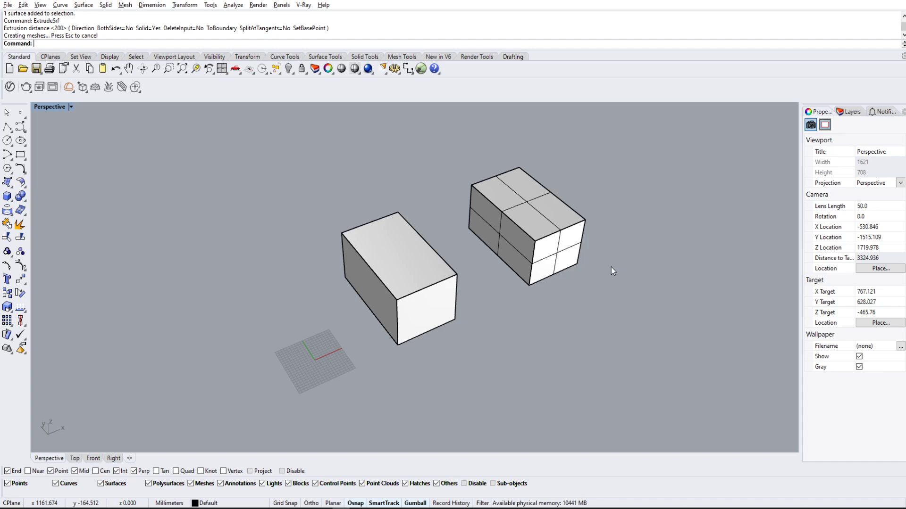
pyautogui.click(544, 224)
pyautogui.hotkey('ctrl', 'z')
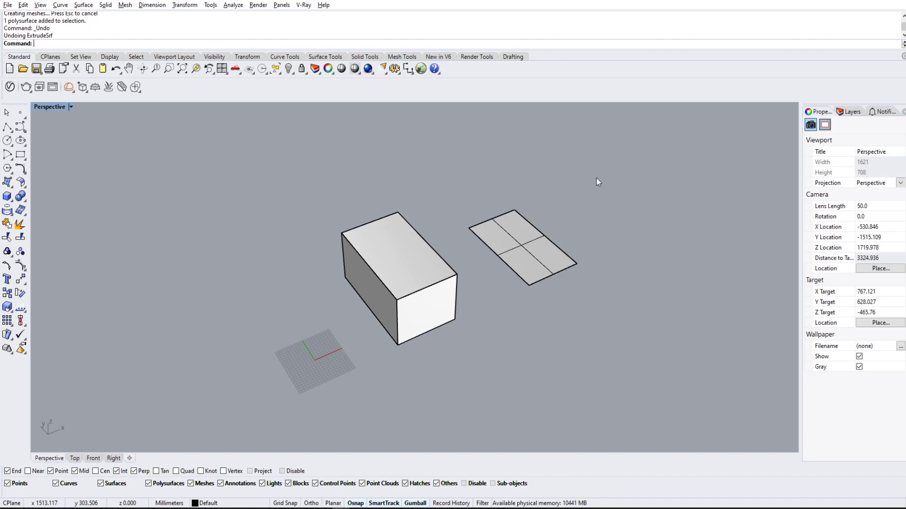
pyautogui.click(381, 233)
pyautogui.press('Delete')
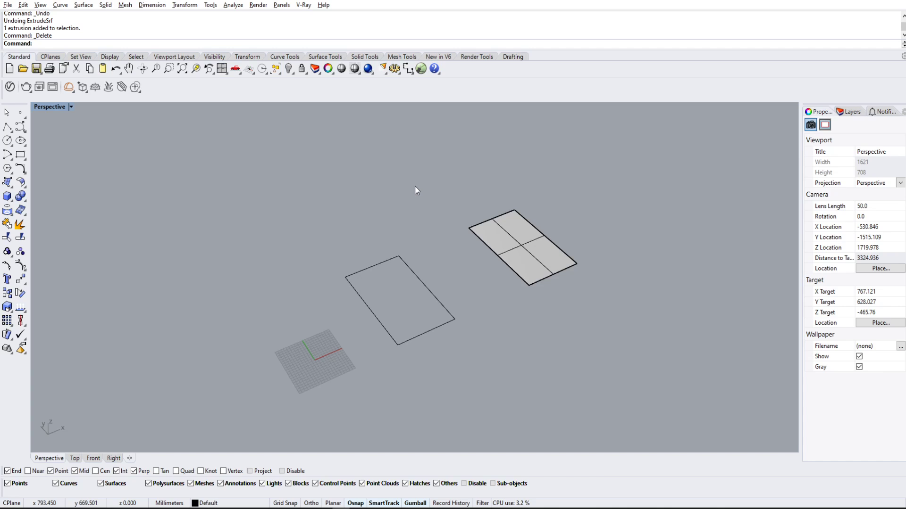
# Extrude the rectangle curve 200 mm vertically with the gumball's extrude handle in the Perspective view.
pyautogui.moveTo(610, 277); pyautogui.dragTo(599, 247, button='right')
pyautogui.moveTo(582, 298); pyautogui.dragTo(355, 203)
pyautogui.click(462, 219)
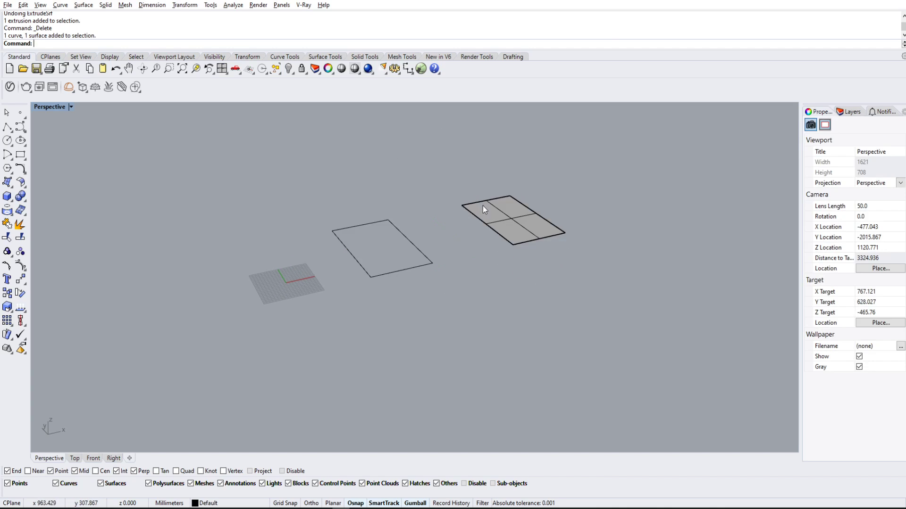
pyautogui.click(409, 239)
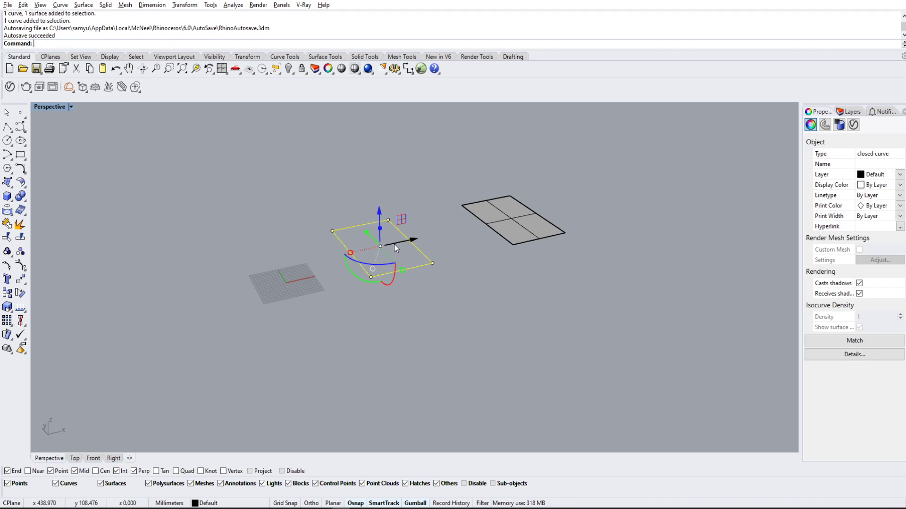
pyautogui.scroll(3, 384, 245)
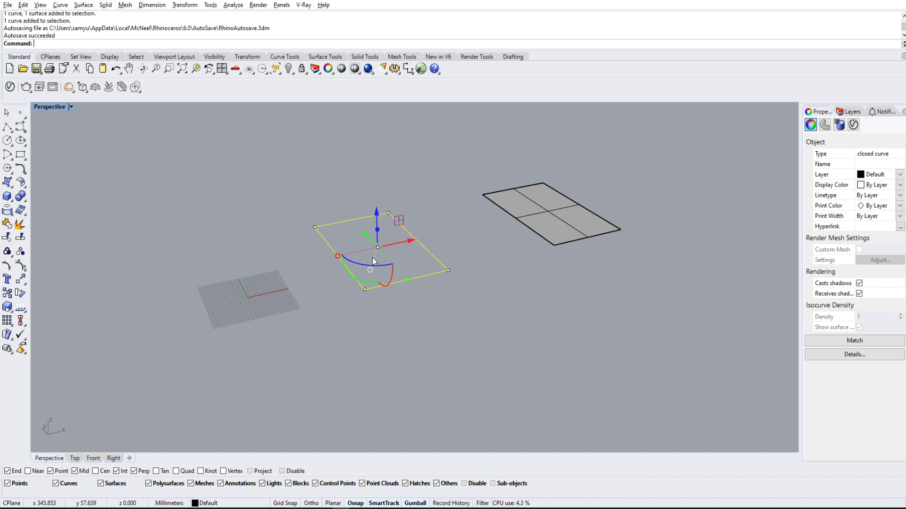
pyautogui.click(377, 230)
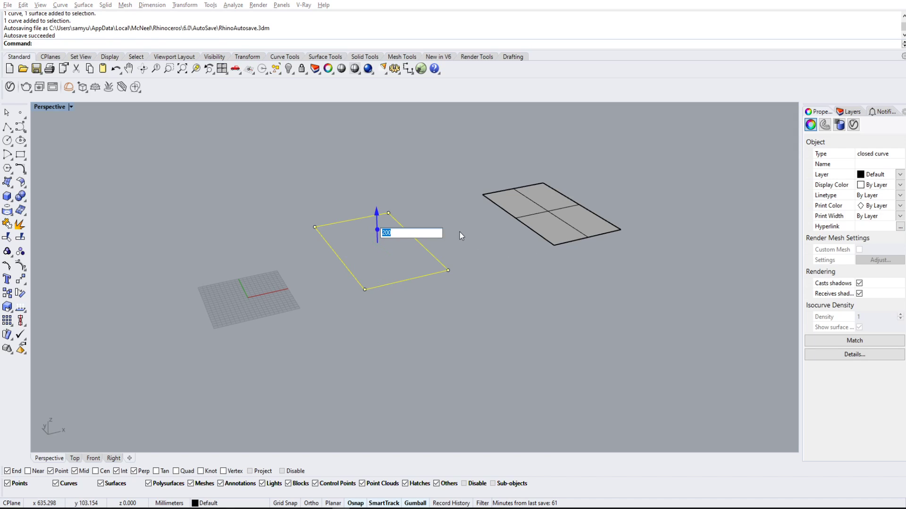
pyautogui.press('Return')
pyautogui.click(472, 166)
# Examine the rectangle's gumball extrusion from several angles for open ends and select the base curve beneath it.
pyautogui.keyDown('shift'); pyautogui.moveTo(476, 262); pyautogui.dragTo(395, 259, button='right'); pyautogui.keyUp('shift')
pyautogui.moveTo(357, 207); pyautogui.dragTo(542, 301, button='right')
pyautogui.moveTo(353, 267); pyautogui.dragTo(470, 267, button='right')
pyautogui.scroll(7, 423, 285)
pyautogui.scroll(-7, 437, 289)
pyautogui.keyDown('shift'); pyautogui.moveTo(540, 322); pyautogui.dragTo(486, 300, button='right'); pyautogui.keyUp('shift')
pyautogui.click(422, 303)
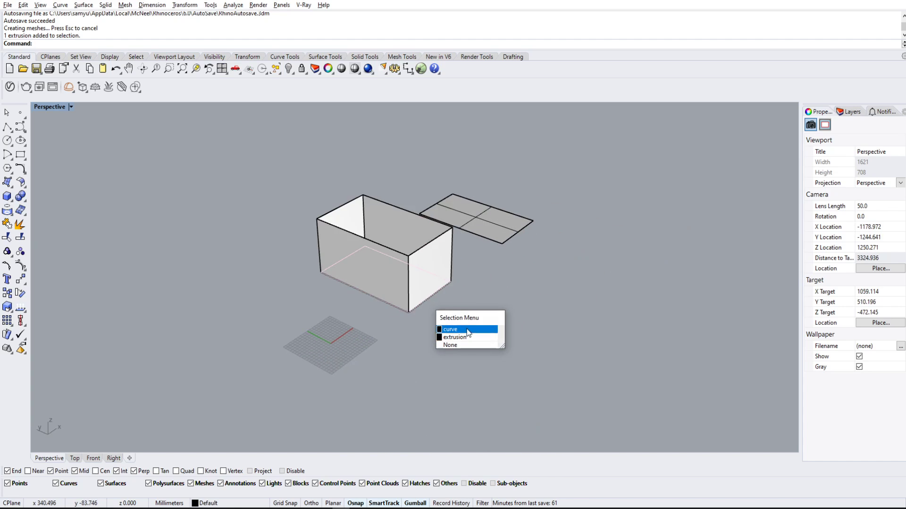
pyautogui.click(450, 327)
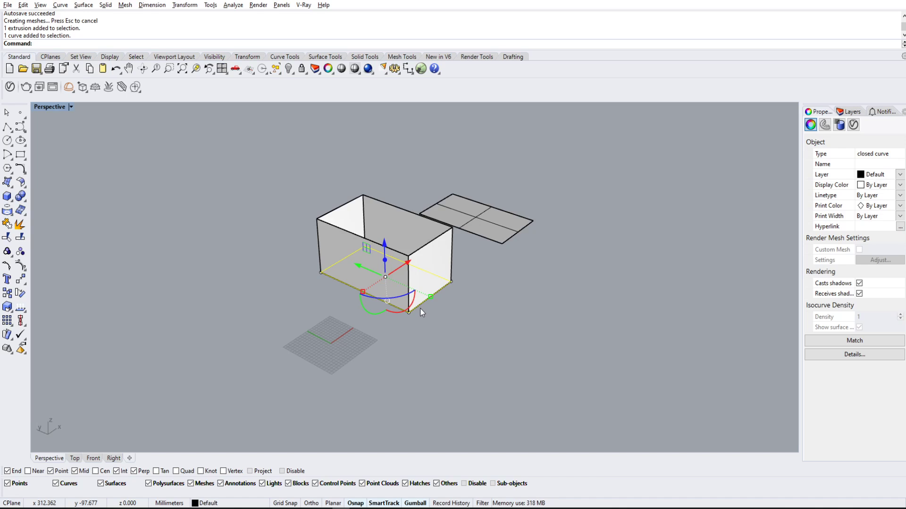
# Extrude the planar surface upward into a box with the gumball's extrude handle.
pyautogui.click(501, 234)
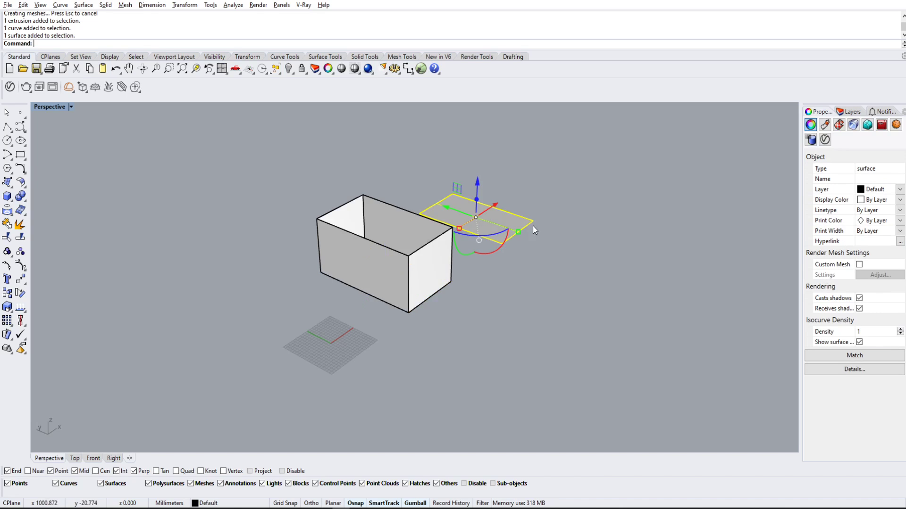
pyautogui.moveTo(568, 239); pyautogui.dragTo(526, 236, button='right')
pyautogui.moveTo(463, 212); pyautogui.dragTo(463, 163)
pyautogui.keyDown('shift'); pyautogui.moveTo(557, 192); pyautogui.dragTo(539, 206, button='right'); pyautogui.keyUp('shift')
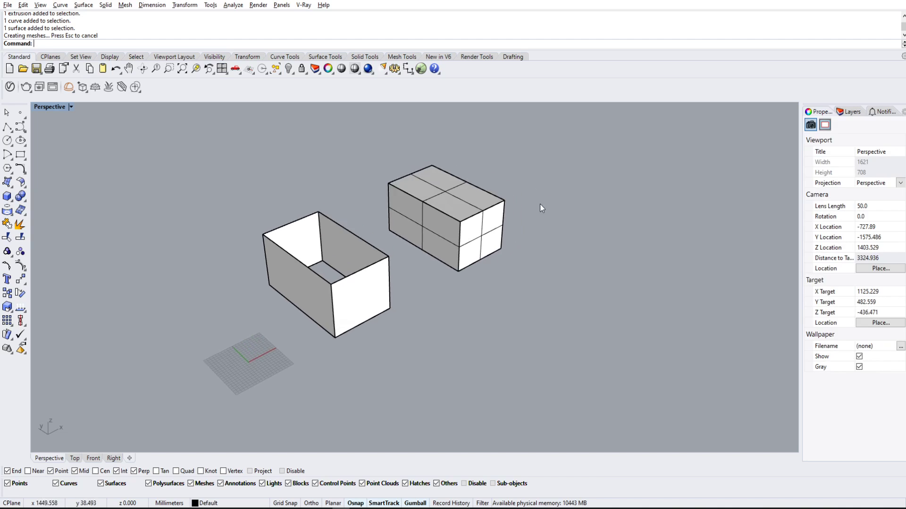
# Compare the curve's and the surface's gumball extrusions from several angles, checking for the original curve under the first one.
pyautogui.moveTo(384, 264); pyautogui.dragTo(404, 236, button='right')
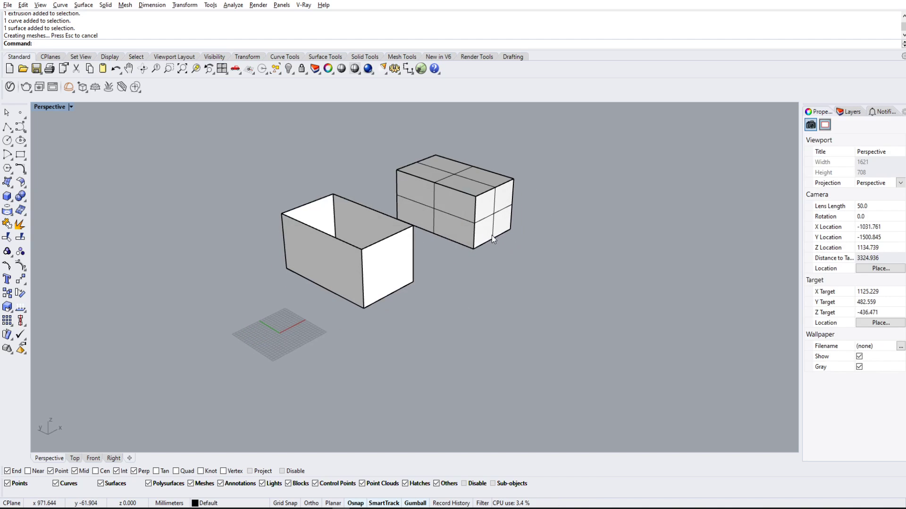
pyautogui.moveTo(425, 256); pyautogui.dragTo(382, 297, button='right')
pyautogui.click(380, 304)
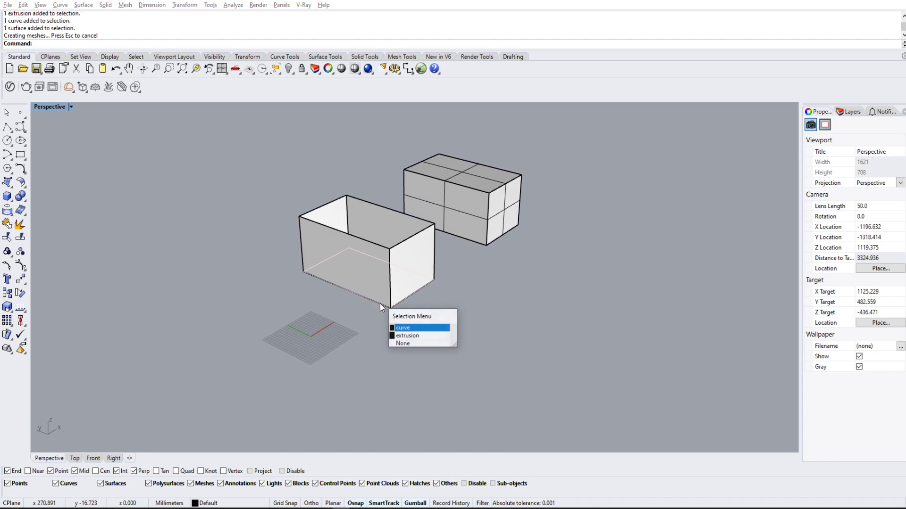
pyautogui.click(407, 326)
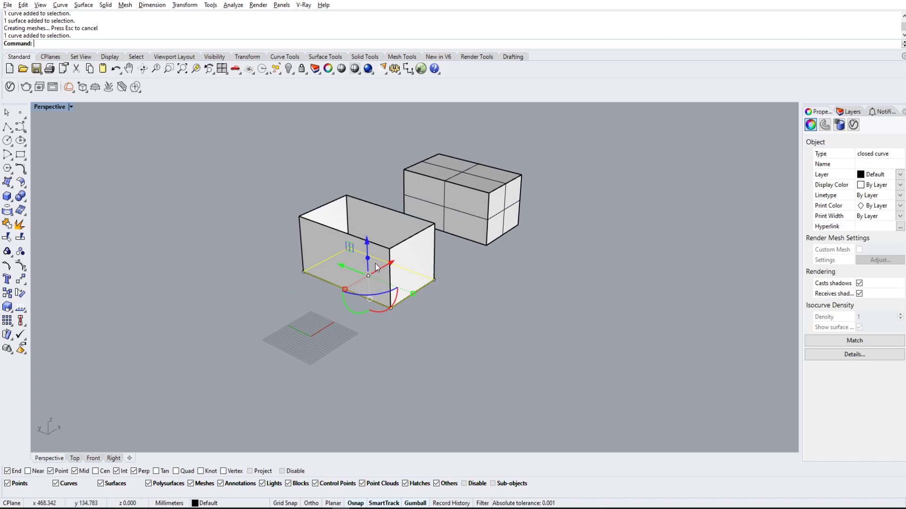
pyautogui.click(503, 279)
pyautogui.moveTo(501, 278); pyautogui.dragTo(409, 296, button='right')
pyautogui.click(403, 298)
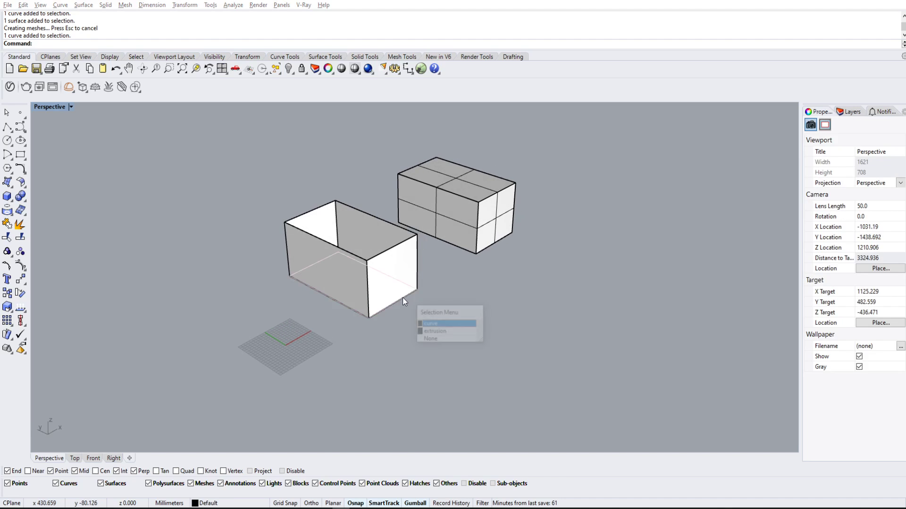
pyautogui.click(430, 324)
pyautogui.click(537, 275)
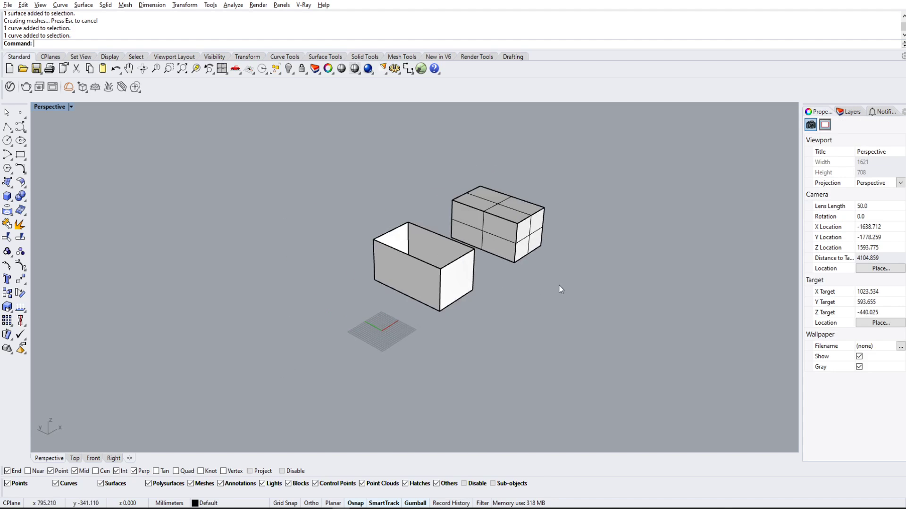
pyautogui.moveTo(560, 287)
pyautogui.mouseDown(button='right')
pyautogui.moveTo(495, 255)
pyautogui.moveTo(485, 296)
pyautogui.moveTo(576, 295)
pyautogui.mouseUp(button='right')
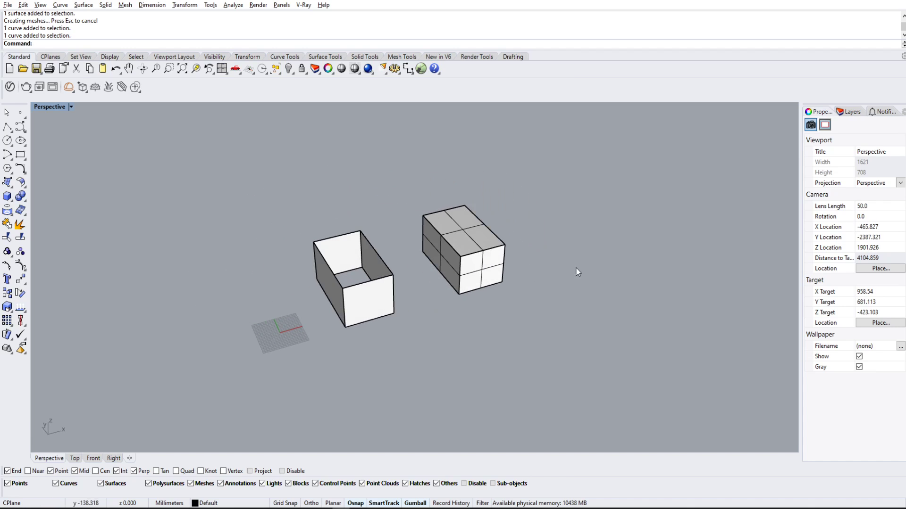